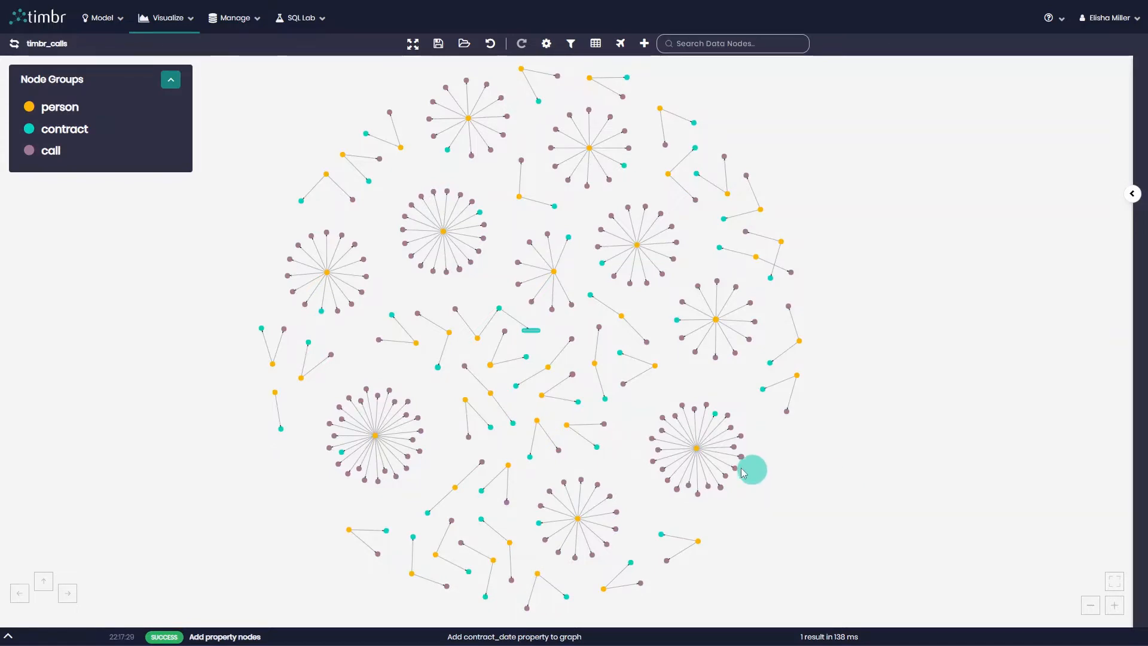
Enlarge the graph around the contract_date property node and switch the graph to full screen.
scroll(551, 372, "up", 1)
scroll(550, 372, "up", 10)
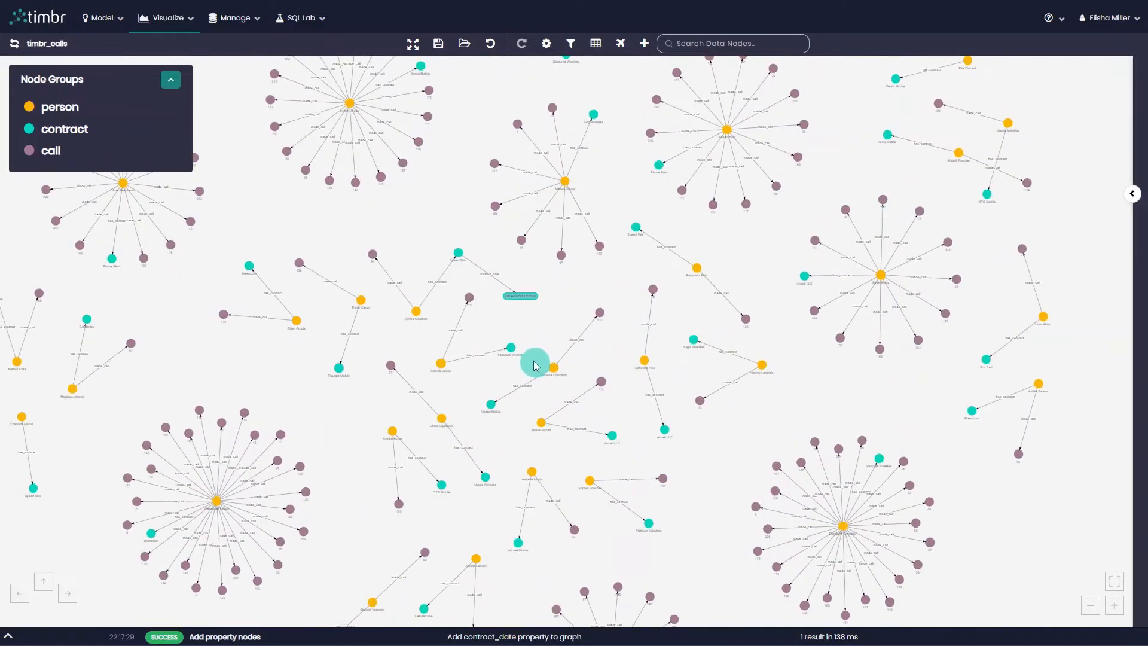
left_click_drag(556, 304, 590, 343)
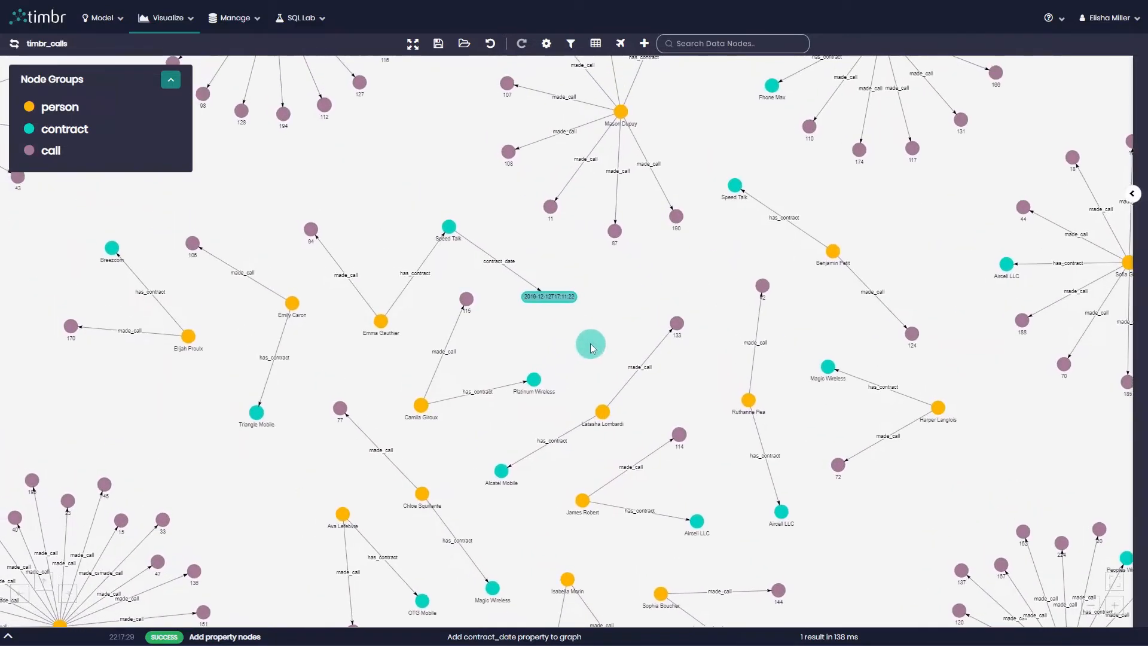
scroll(587, 354, "up", 1)
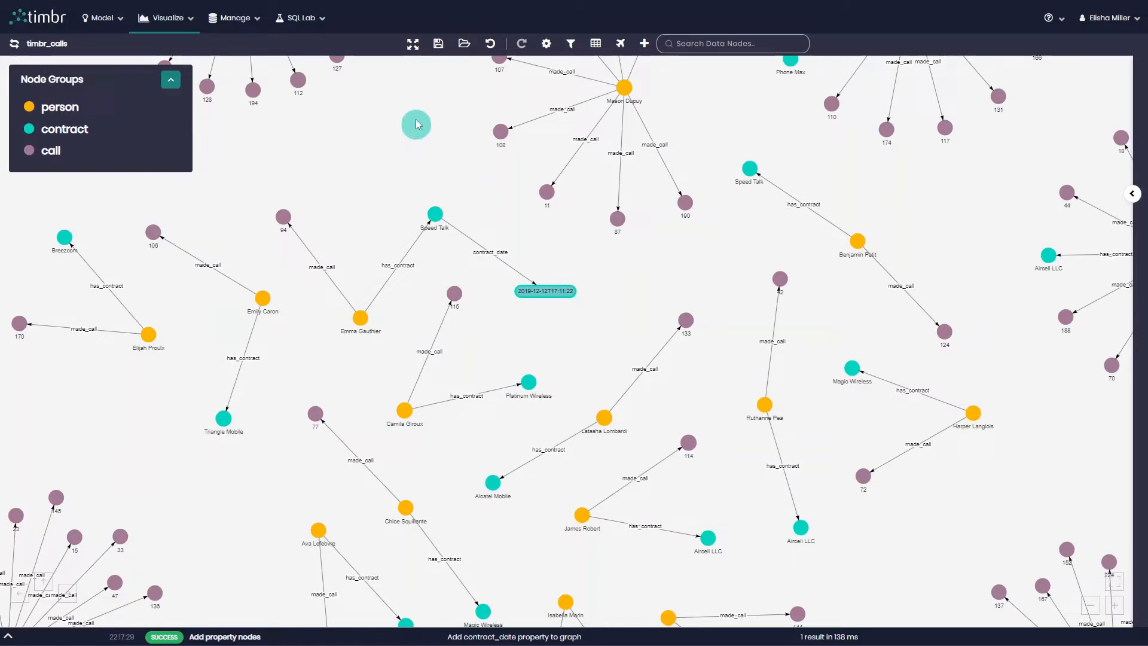
left_click(414, 44)
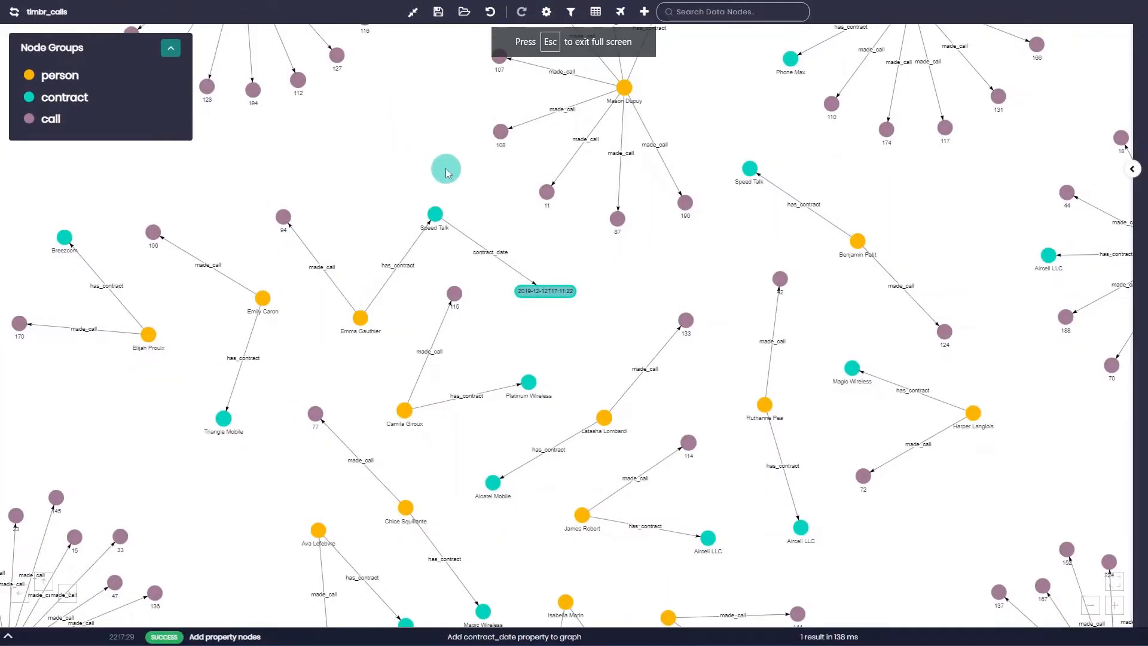
Undo the last graph action and redo it.
left_click(489, 21)
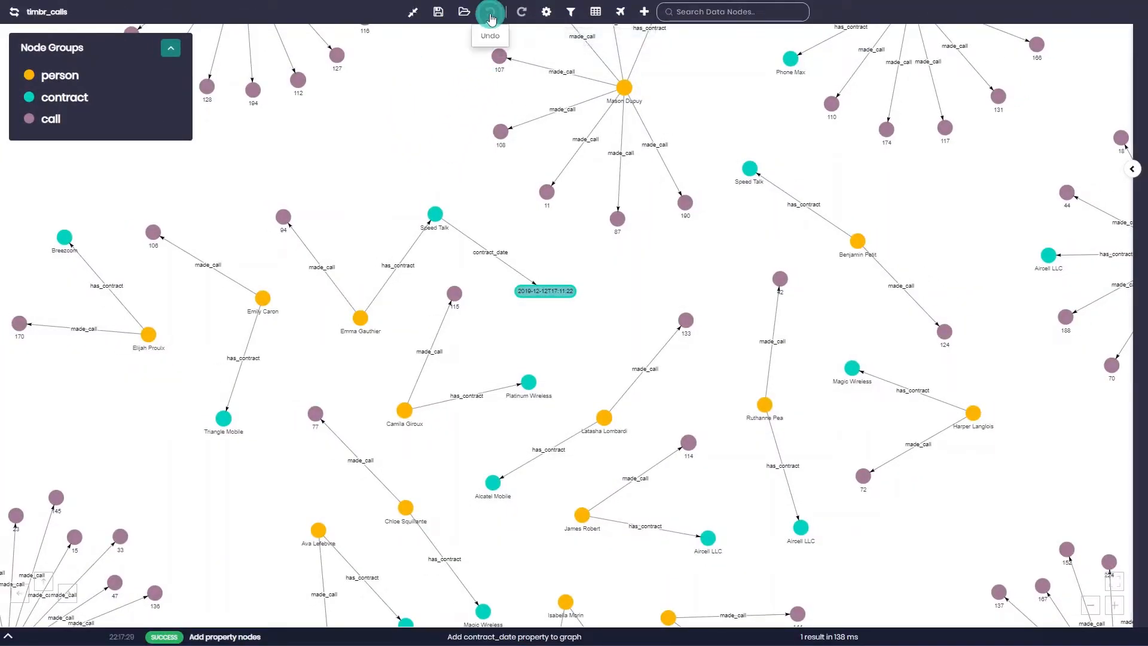
left_click(527, 14)
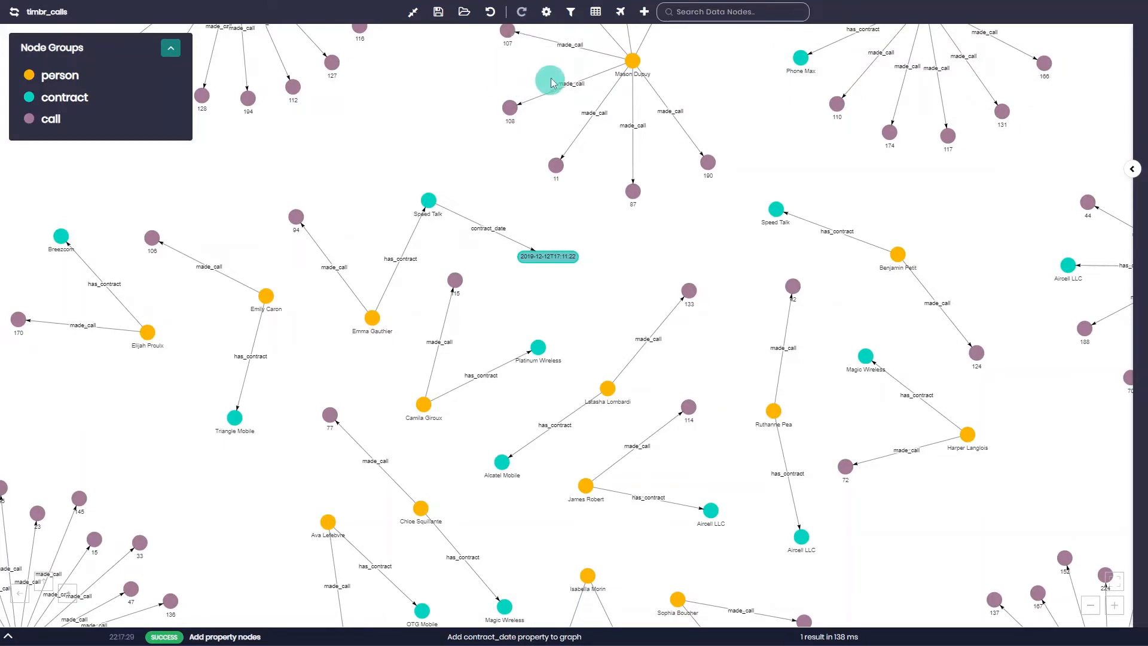
Review the graph filter options for relationships, properties and general criteria, closing them without applying a filter.
left_click(573, 17)
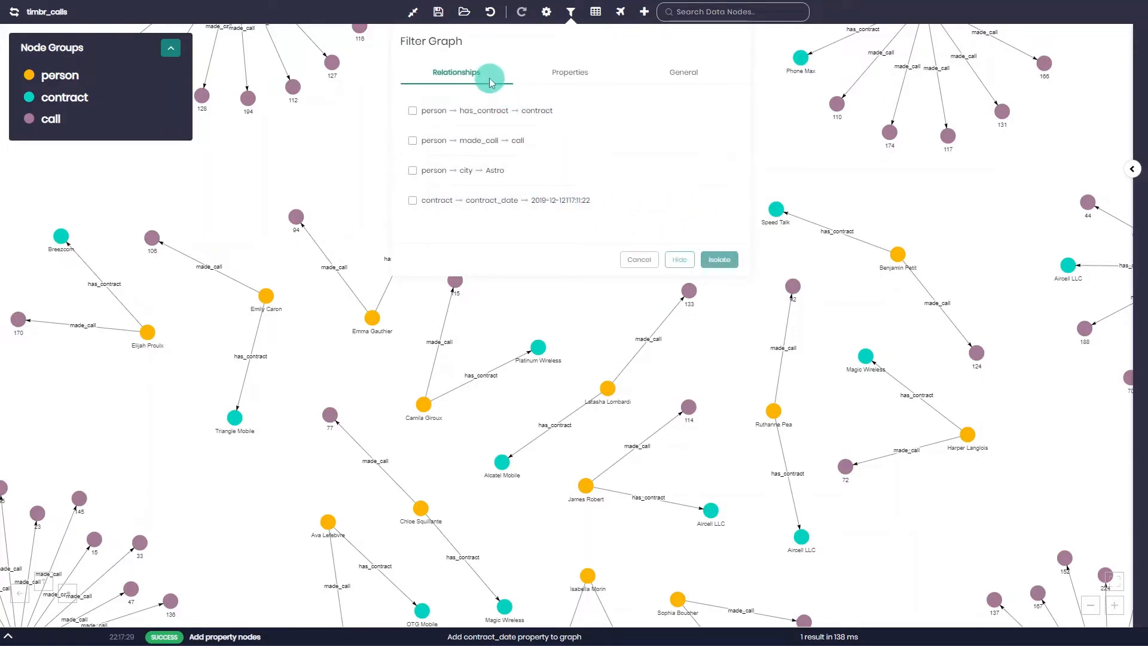
left_click(565, 72)
left_click(645, 76)
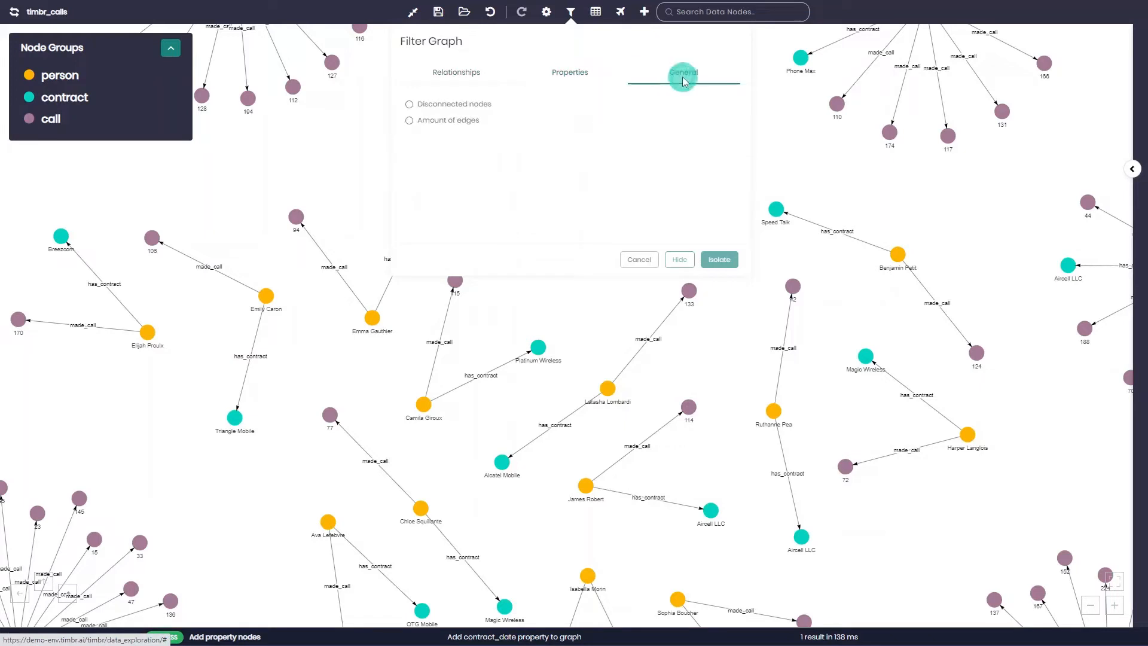
left_click(645, 257)
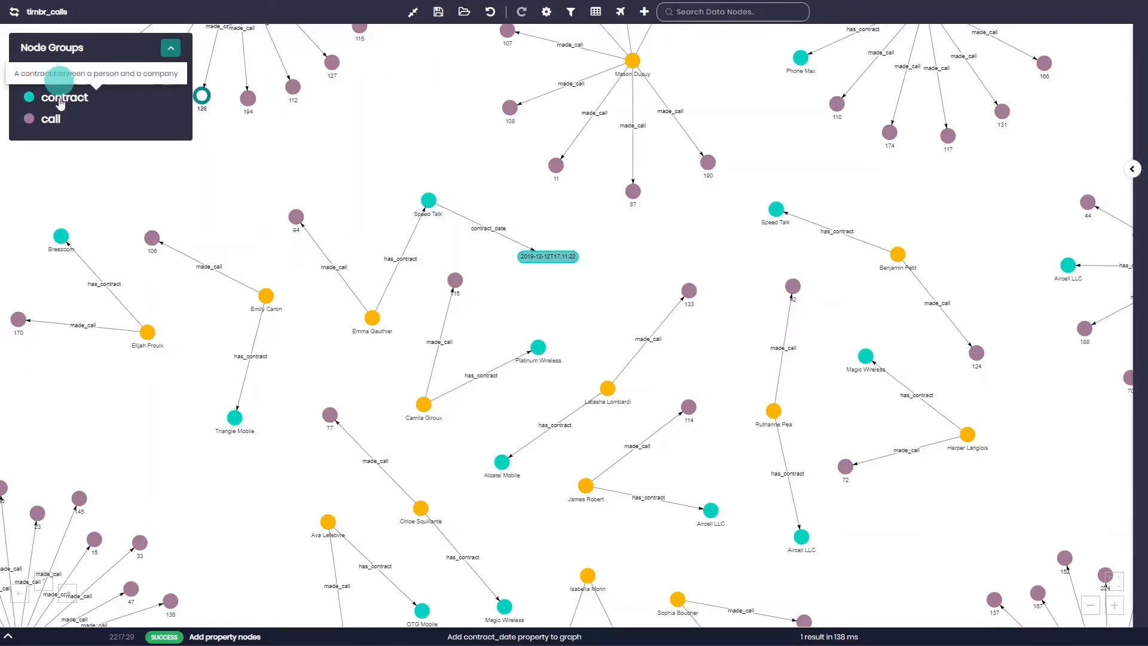
Review the relationships and properties offered for finding data connections across all concepts, without running the search.
mouse_move(108, 104)
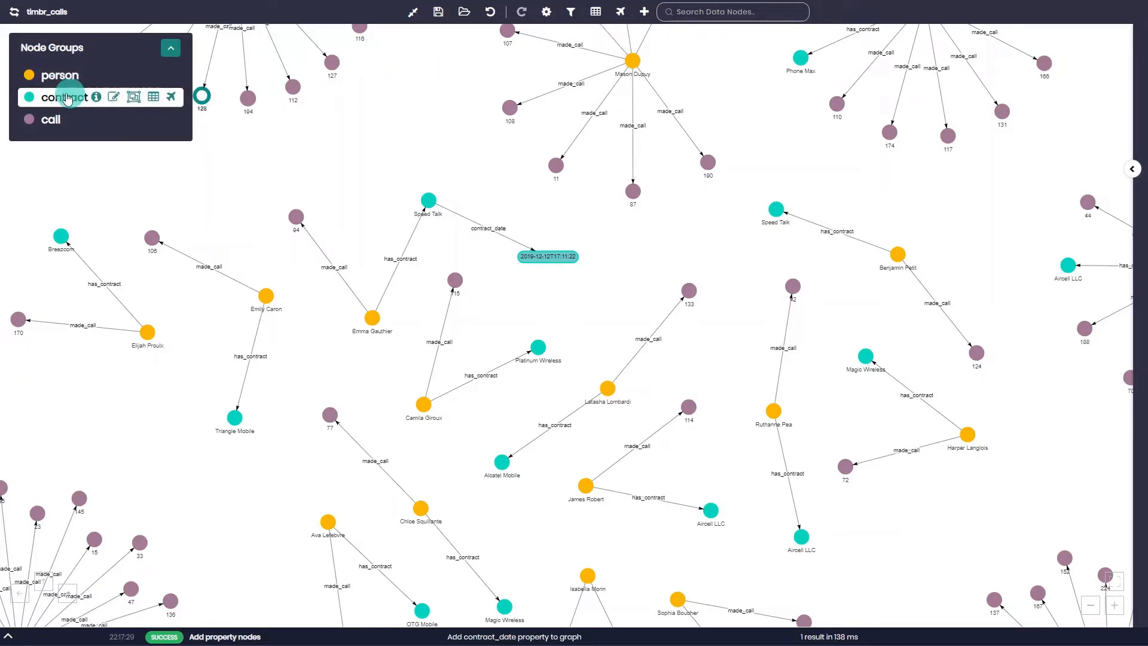
mouse_move(46, 119)
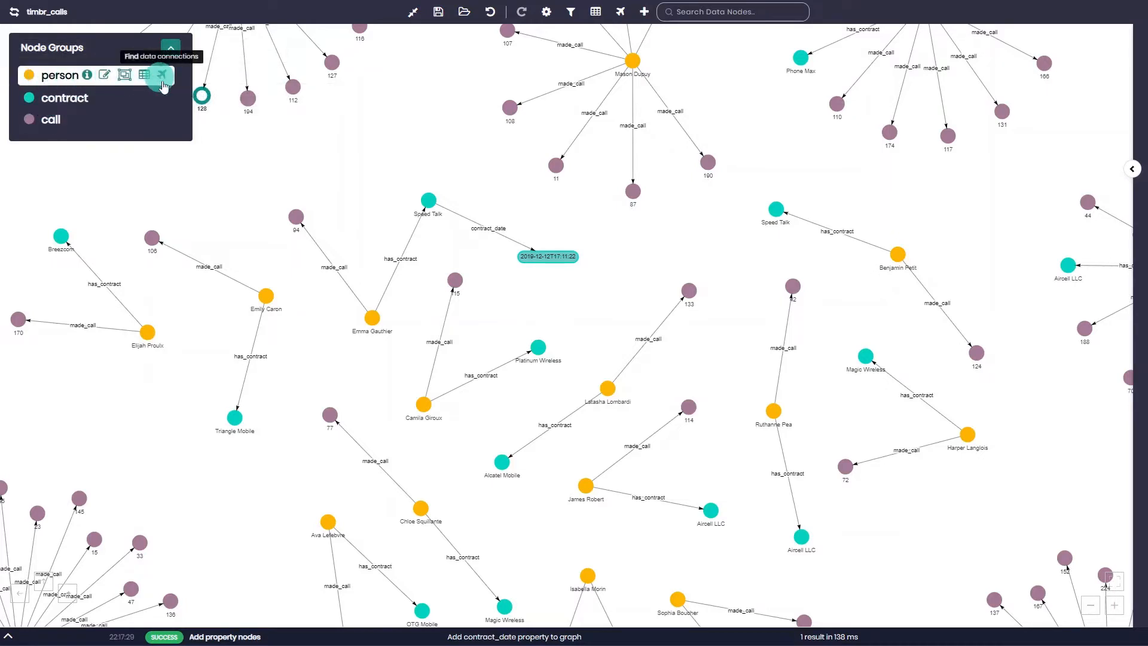
left_click(620, 11)
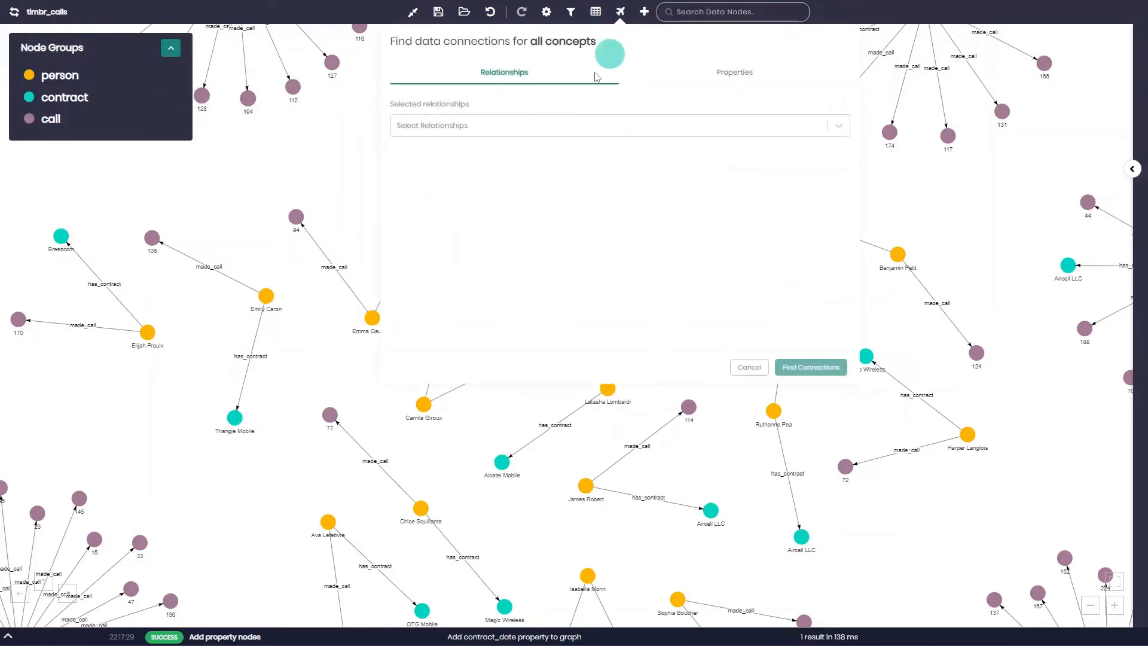
left_click(566, 129)
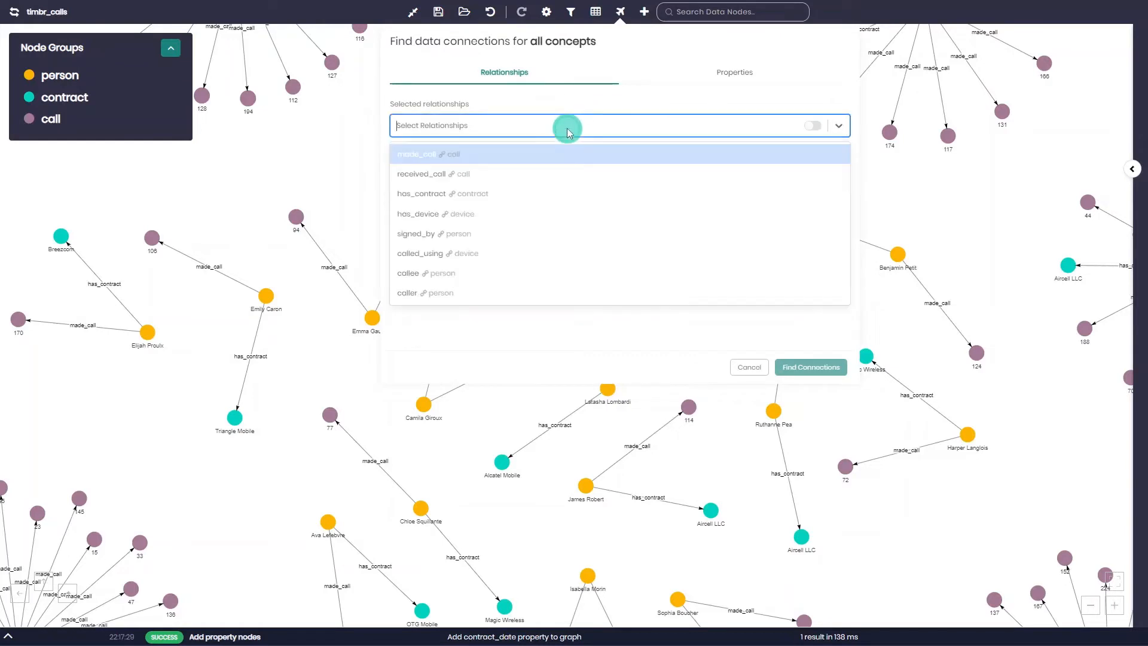
left_click(698, 83)
left_click(728, 528)
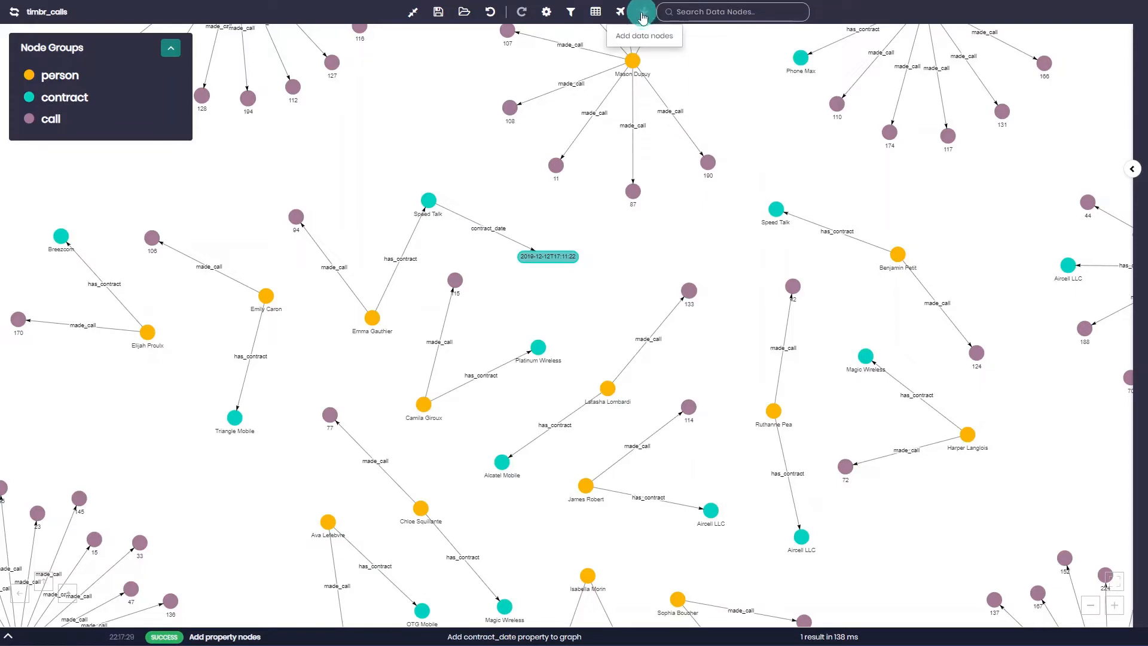
Check which concepts can be chosen for adding data nodes, and cancel without adding any.
left_click(645, 18)
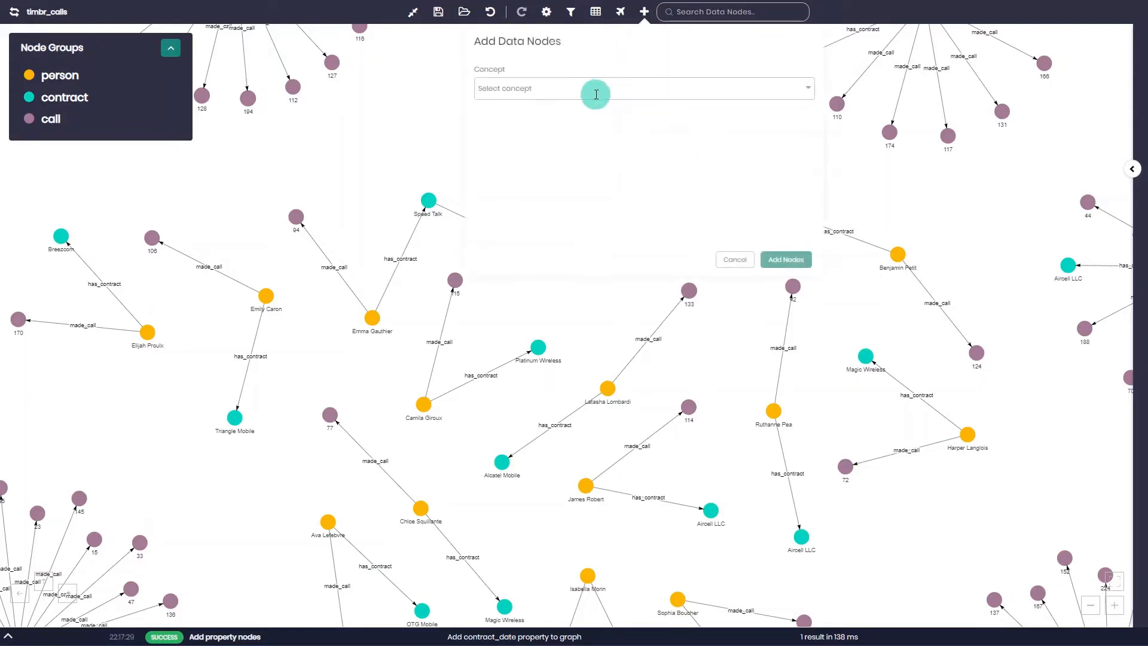
left_click(595, 89)
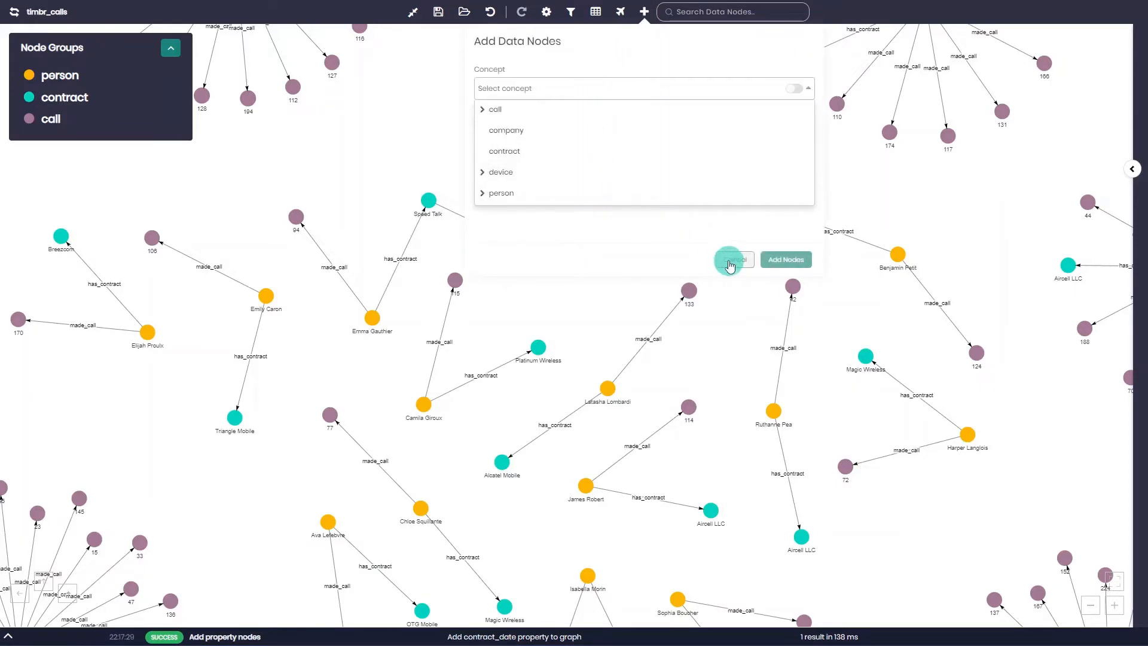
left_click(730, 259)
Search the data nodes by the start of a person's first name and open the matching person's details.
left_click(733, 14)
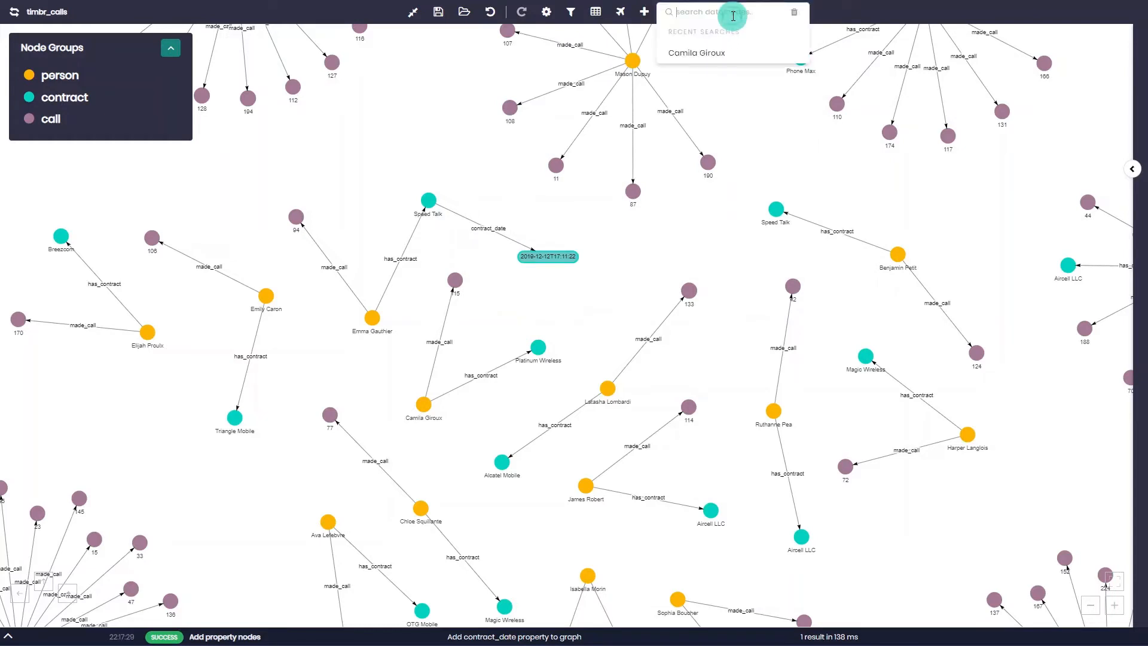
type("emi")
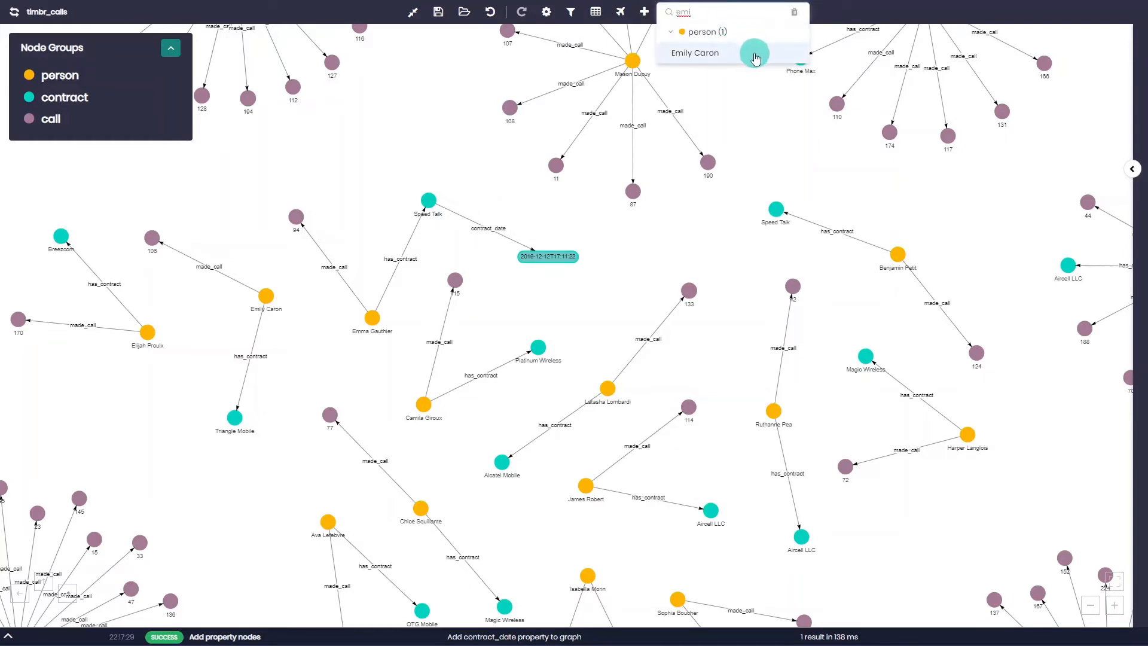
left_click(755, 55)
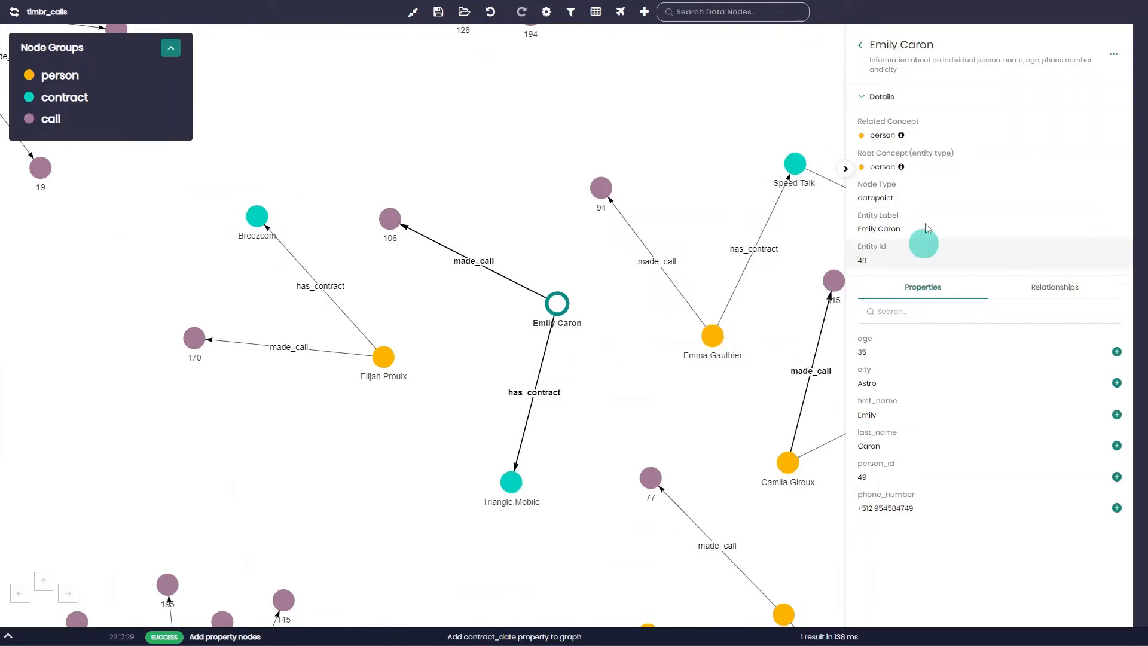
scroll(601, 351, "down", 5)
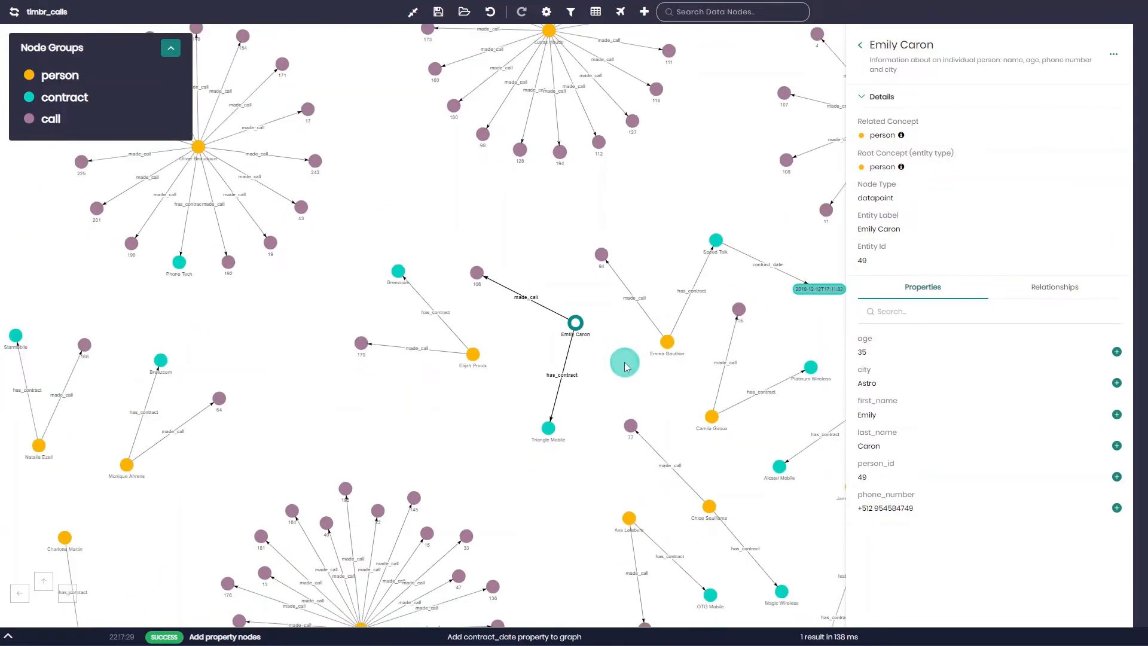
left_click_drag(619, 363, 582, 357)
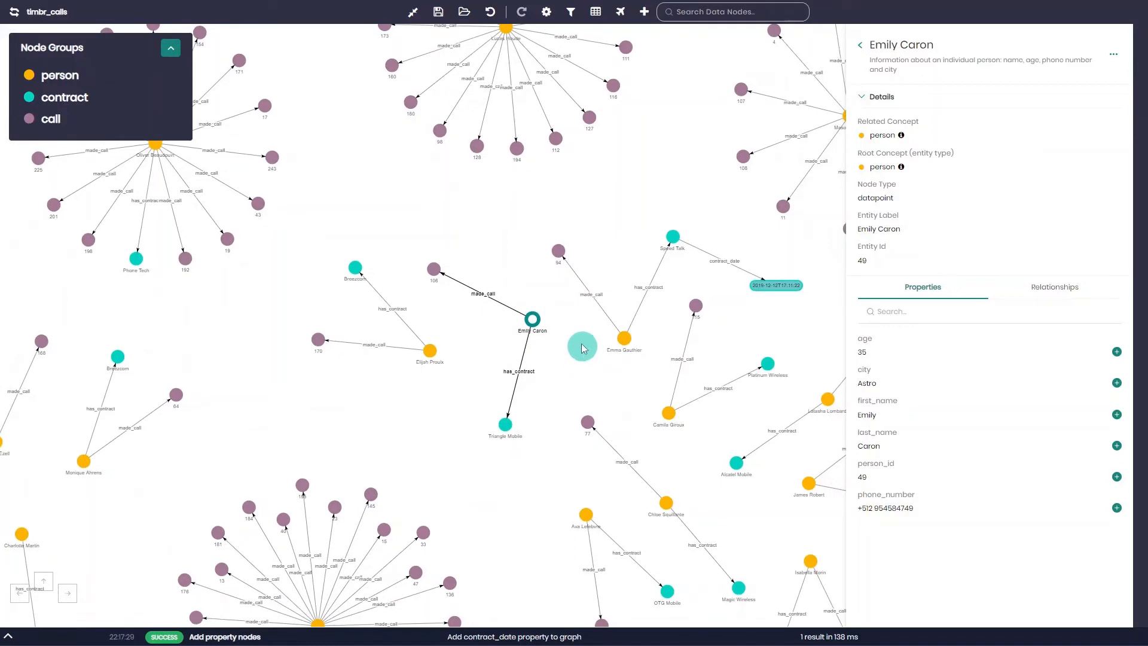
Open the graph settings, keep Physics on Auto, and review the automatic graph function and node shape options.
left_click(548, 11)
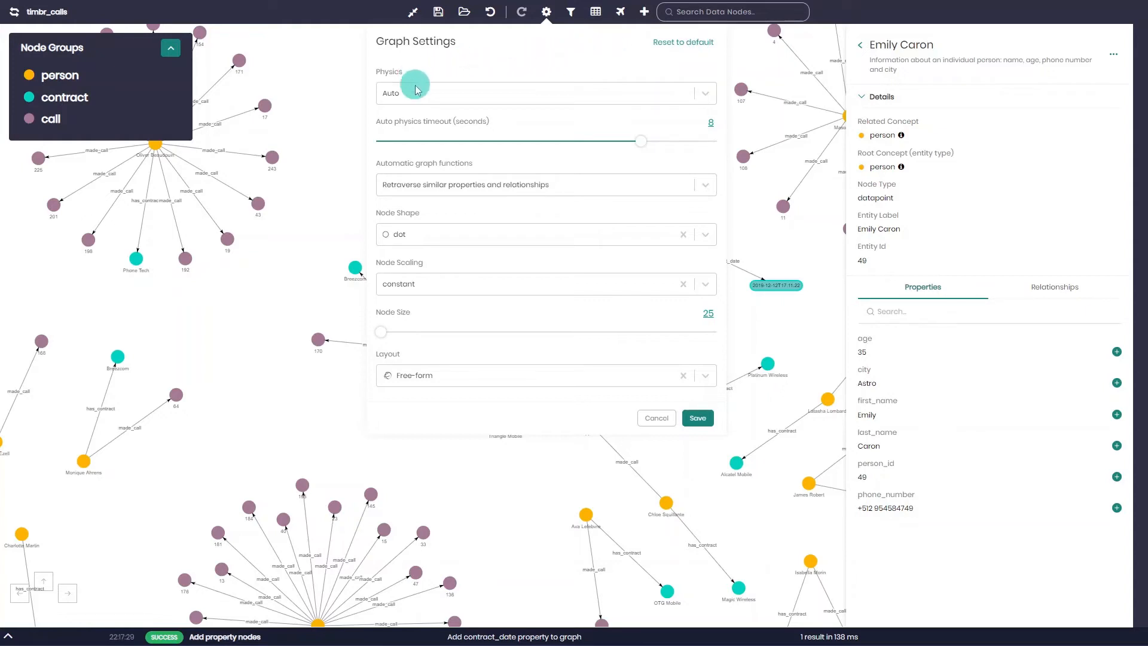
left_click(444, 98)
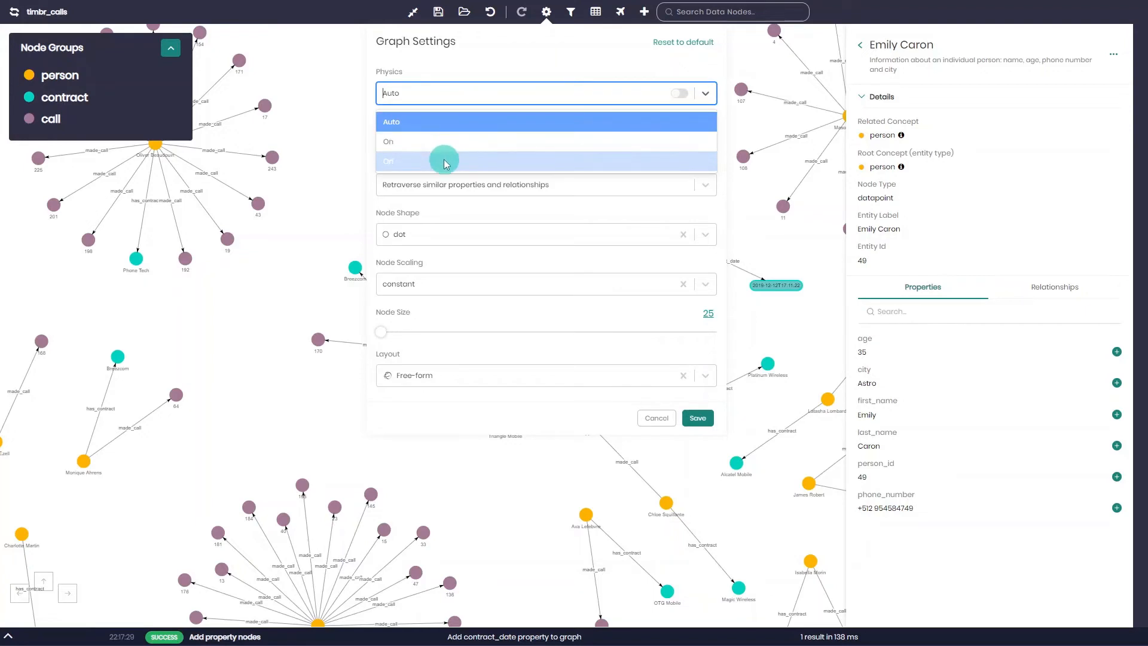
left_click(441, 122)
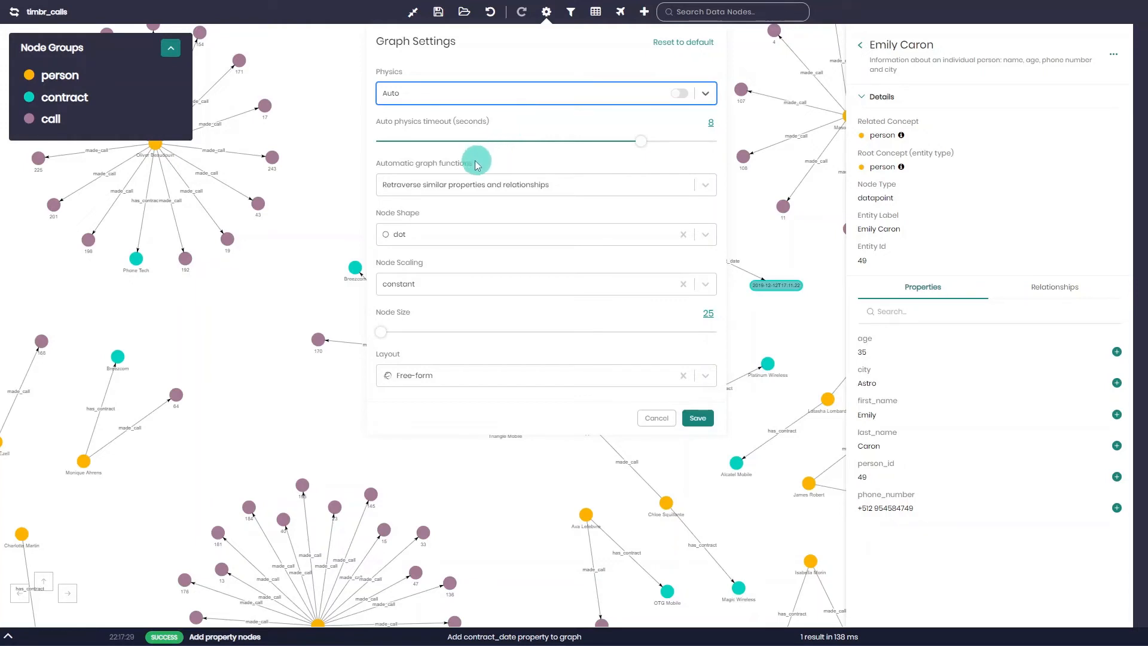
left_click(521, 190)
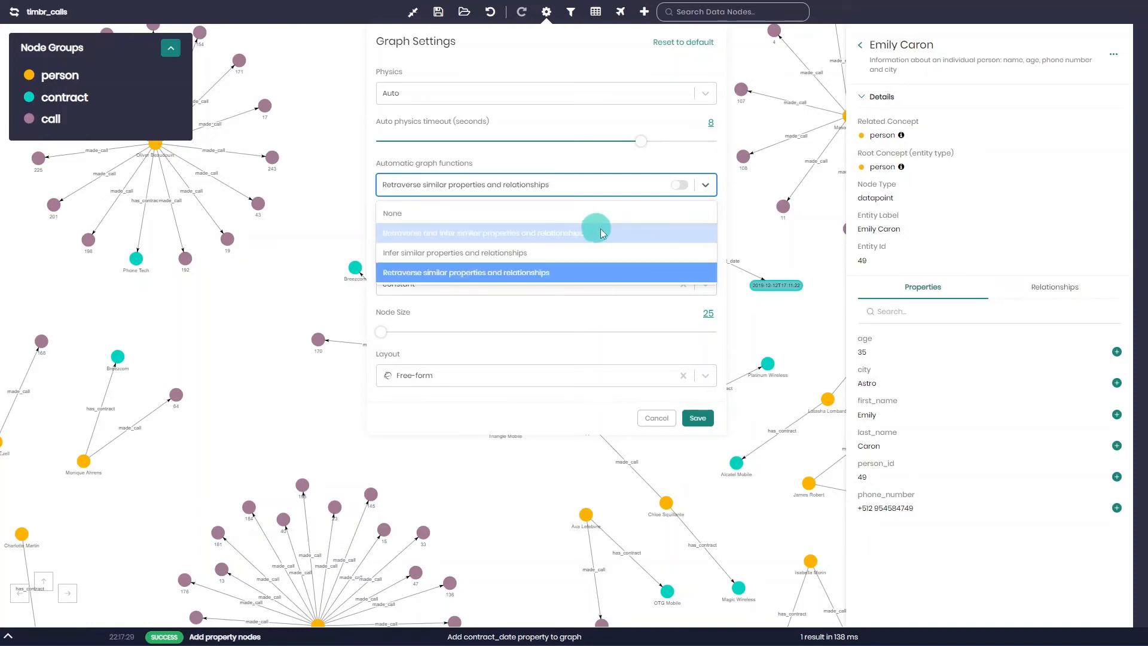
left_click(571, 157)
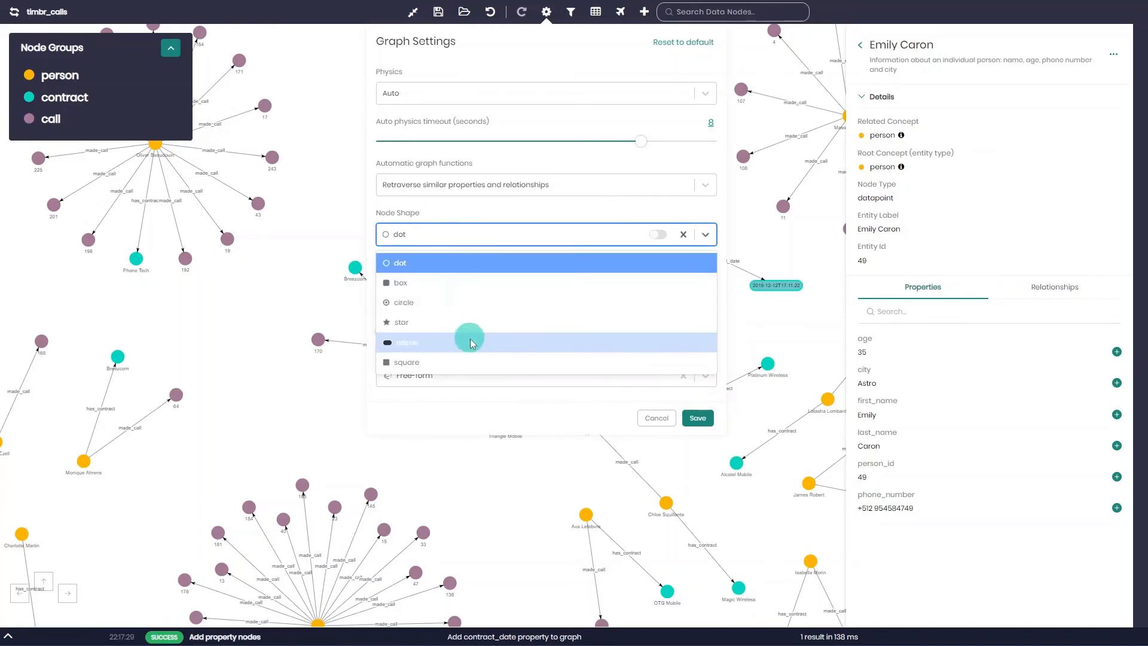
left_click(480, 225)
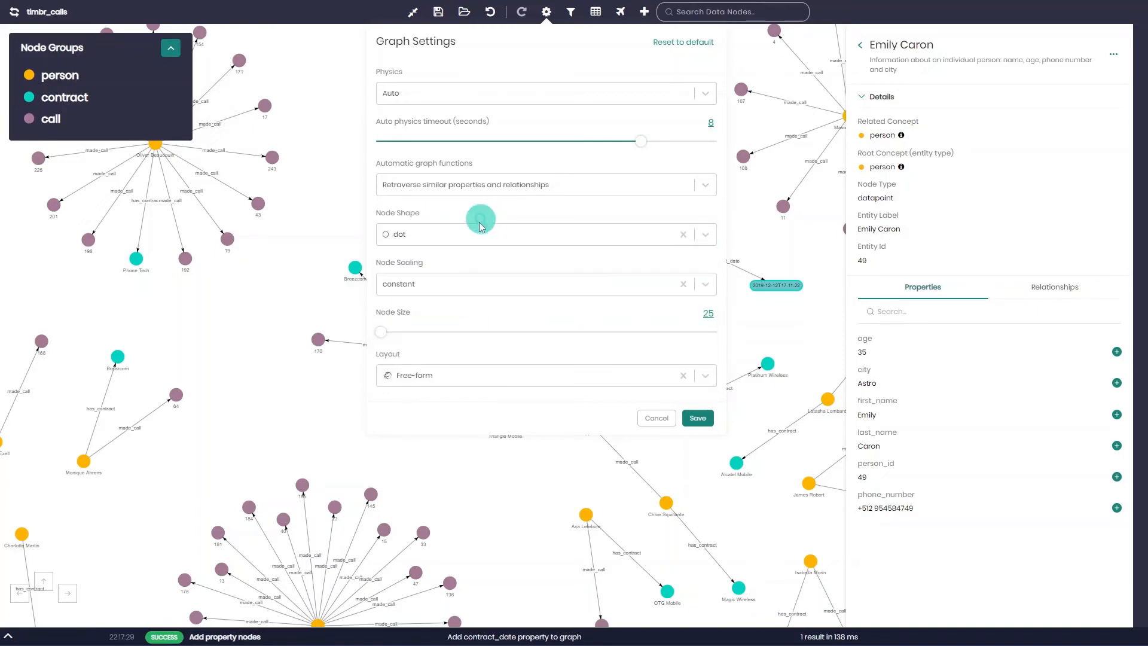
Set node scaling to 'by specific property' with call_duration as the node property.
left_click(472, 286)
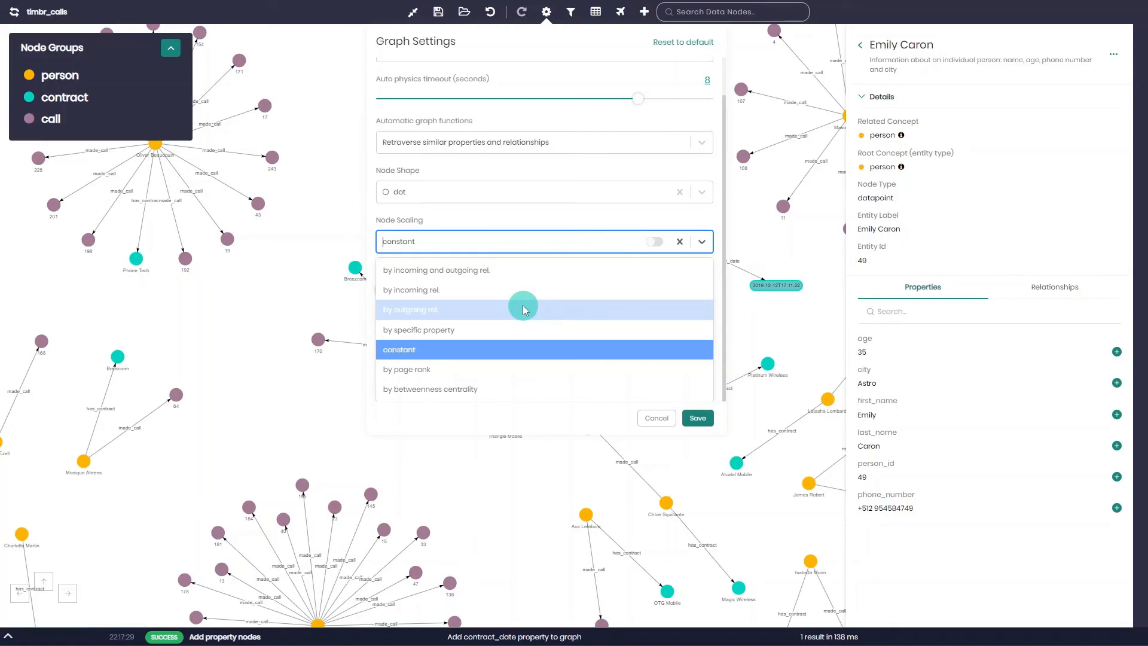
left_click(494, 328)
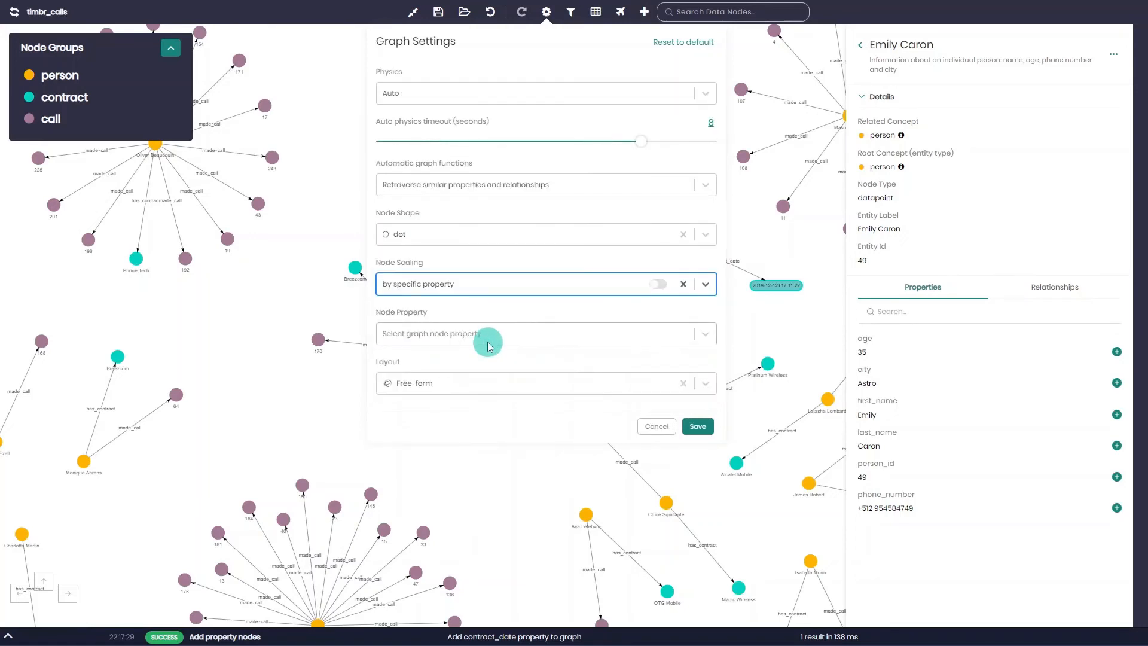
left_click(487, 334)
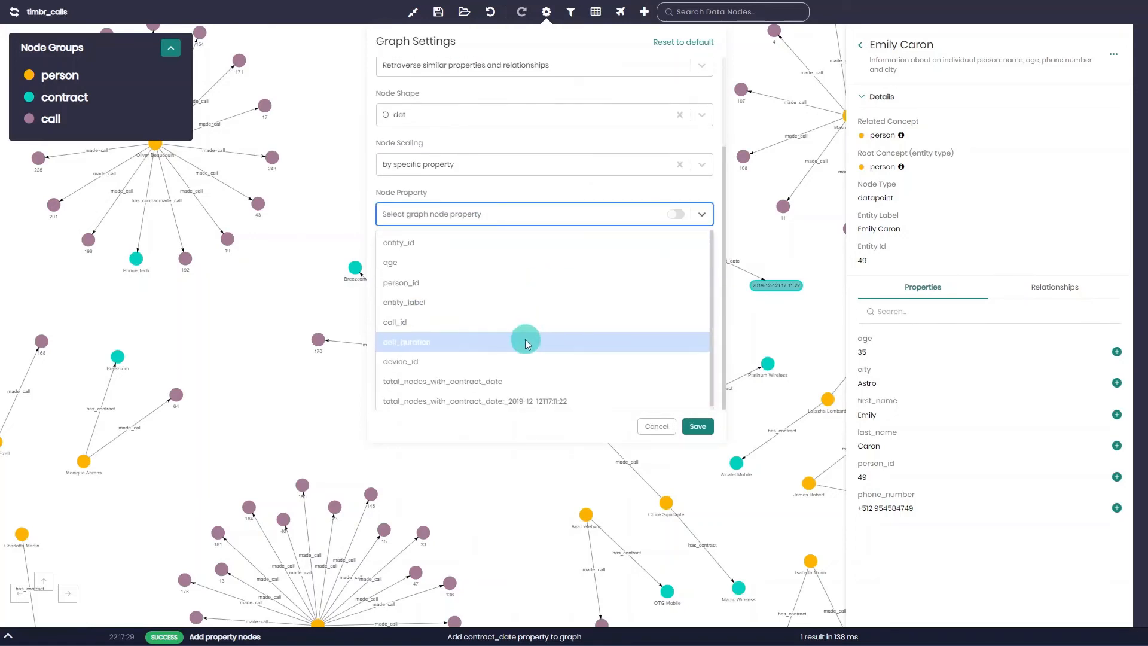
left_click(525, 343)
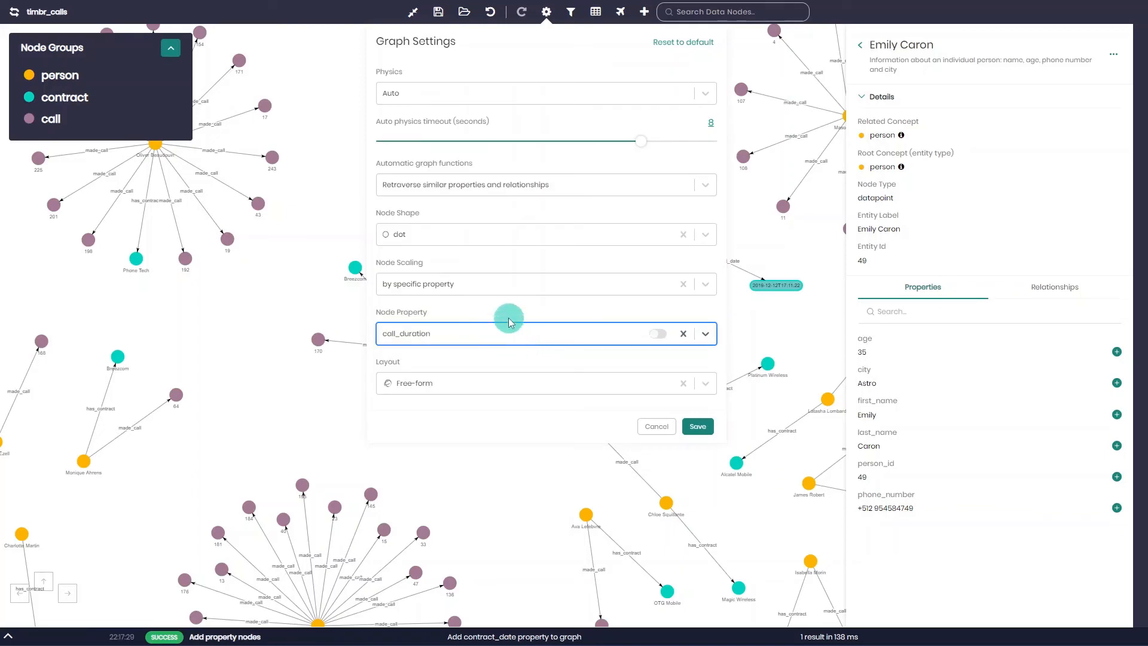
left_click(512, 286)
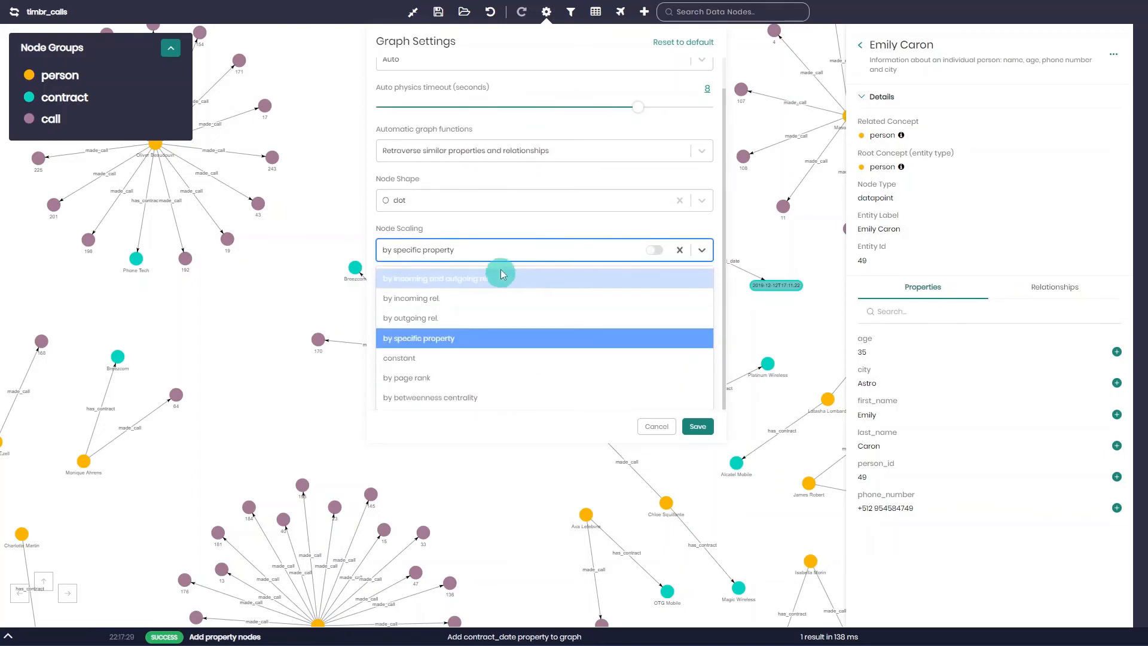
left_click(512, 230)
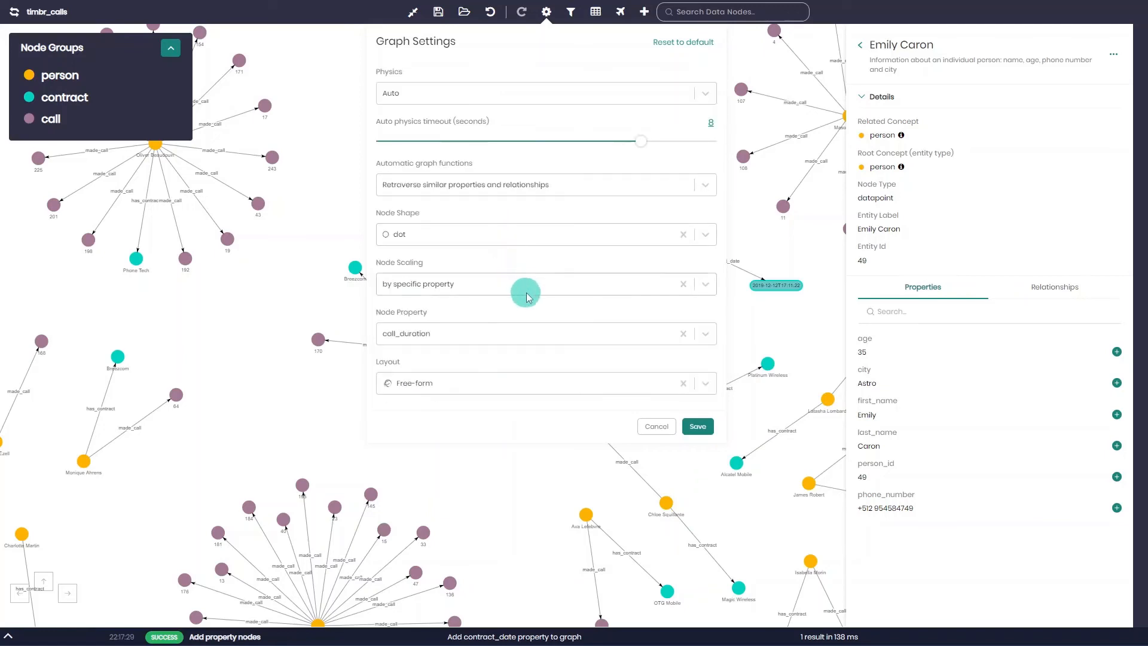
Change the graph layout to Hierarchy.
left_click(458, 385)
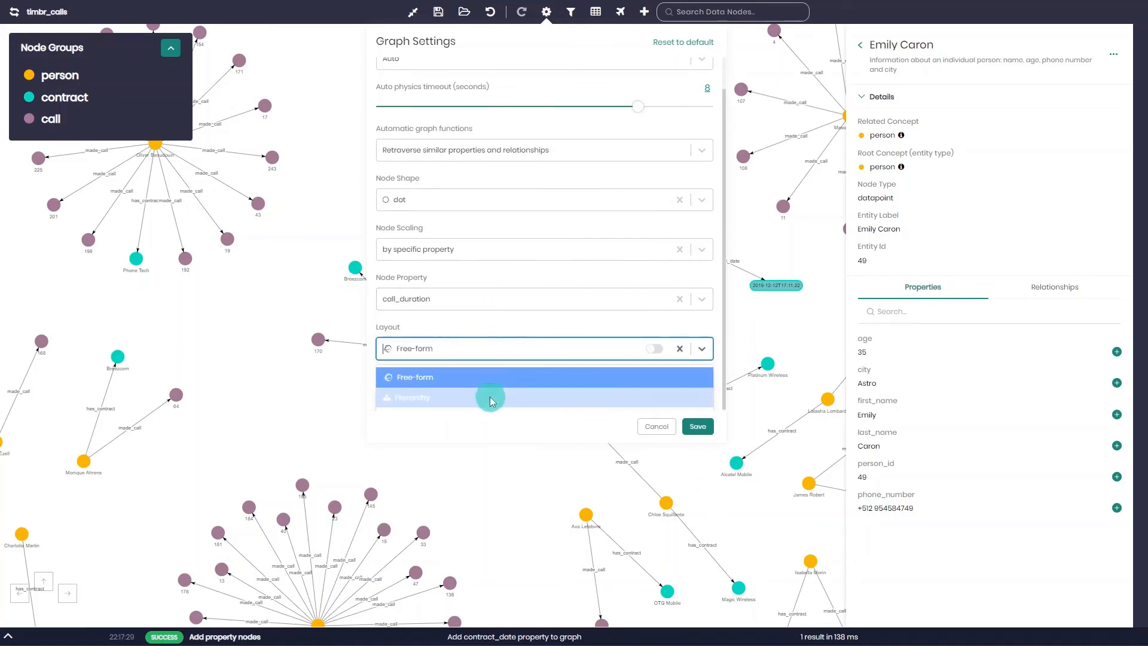
left_click(492, 399)
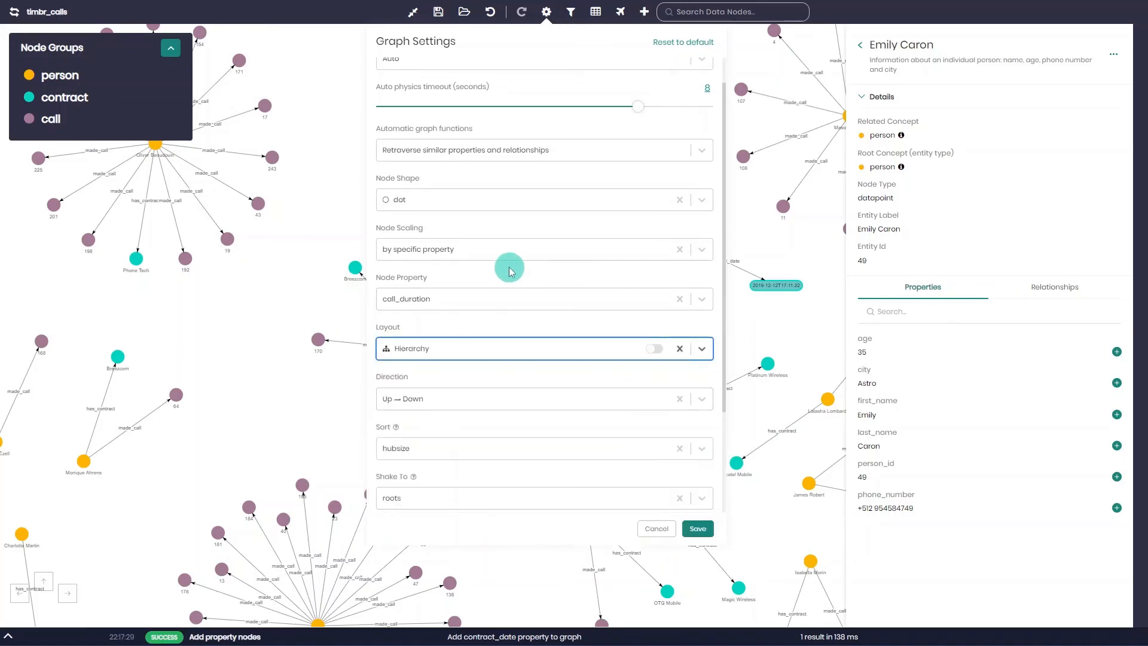
Review the hierarchy layout's direction and sort options, keeping Up → Down and hubsize.
scroll(508, 263, "down", 2)
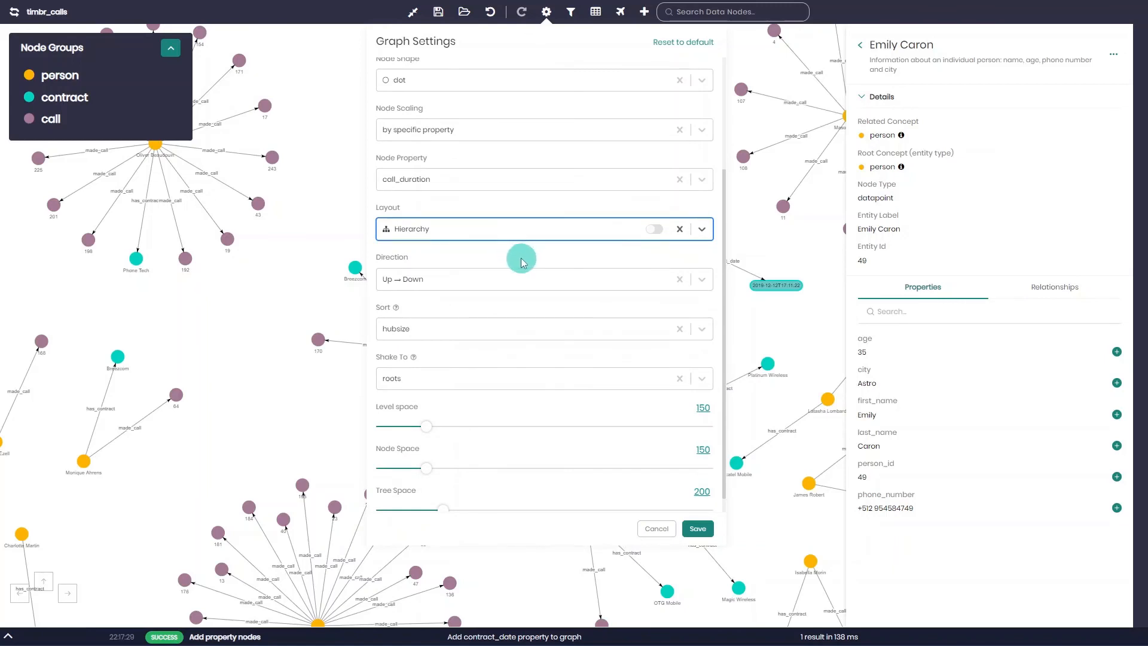
left_click(468, 276)
left_click(471, 256)
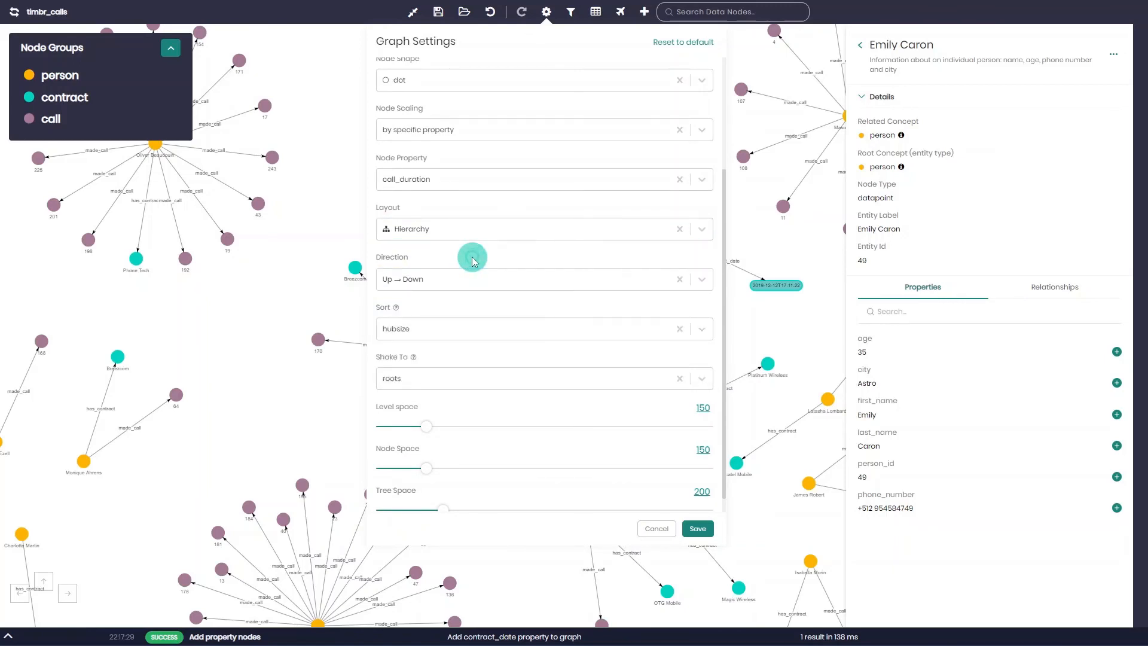
left_click(459, 330)
left_click(463, 317)
Set the hierarchy's level space to 300, node space to 300 and tree space to 400, and save the graph settings.
scroll(490, 338, "down", 1)
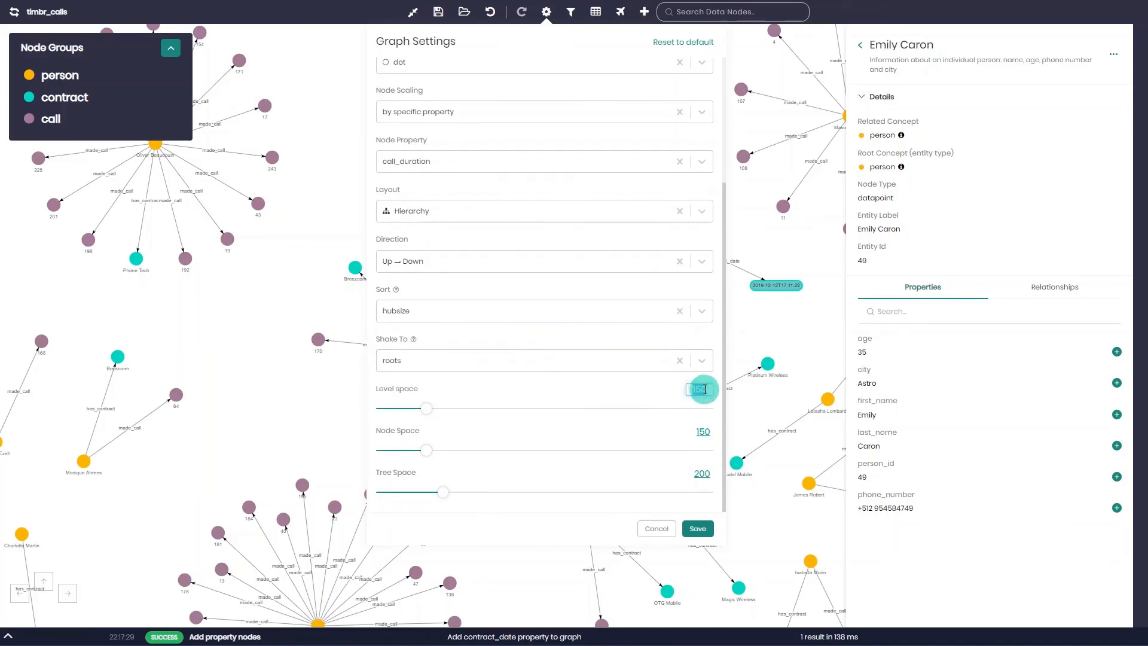
left_click(705, 389)
type("300")
left_click(702, 434)
type("30")
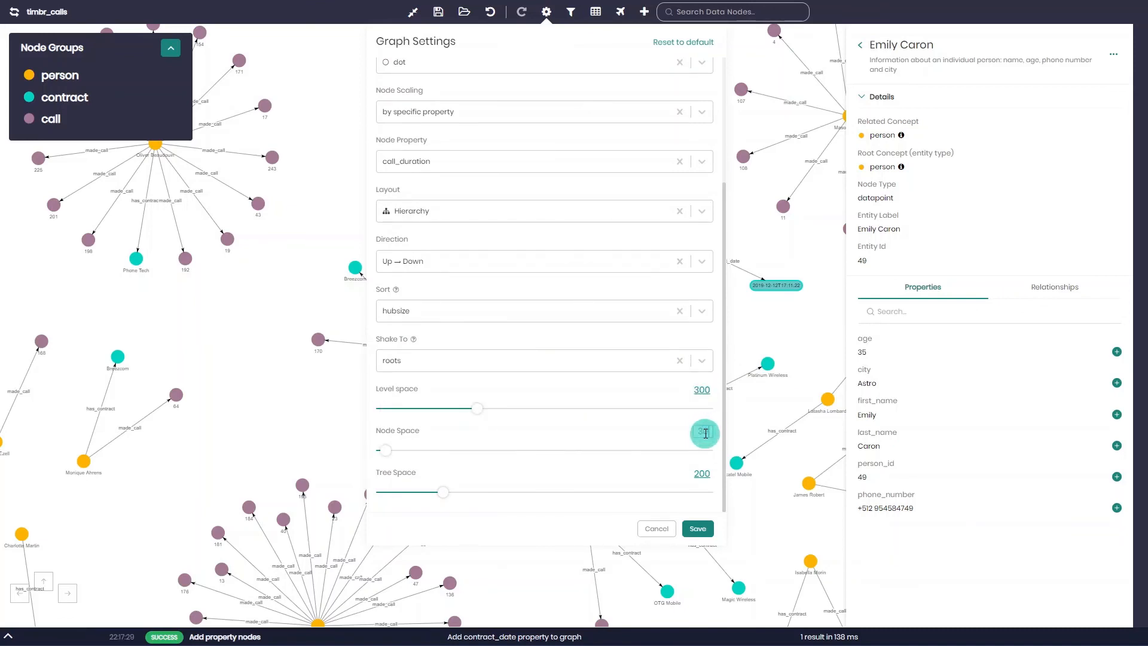
type("0")
left_click(707, 477)
type("400")
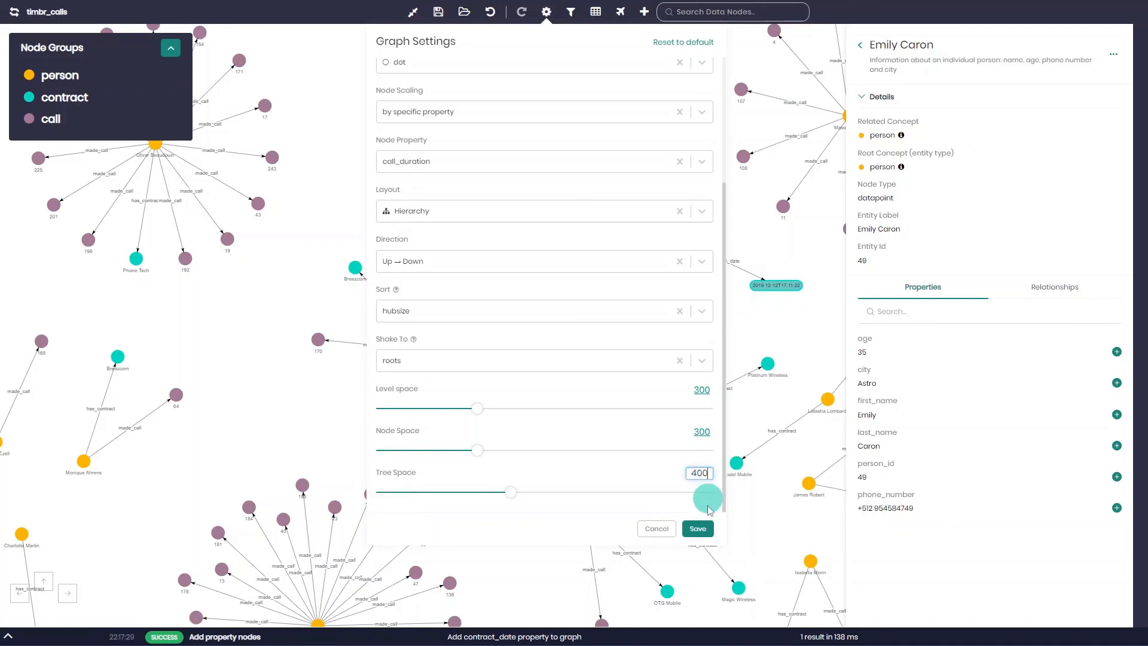
left_click(704, 527)
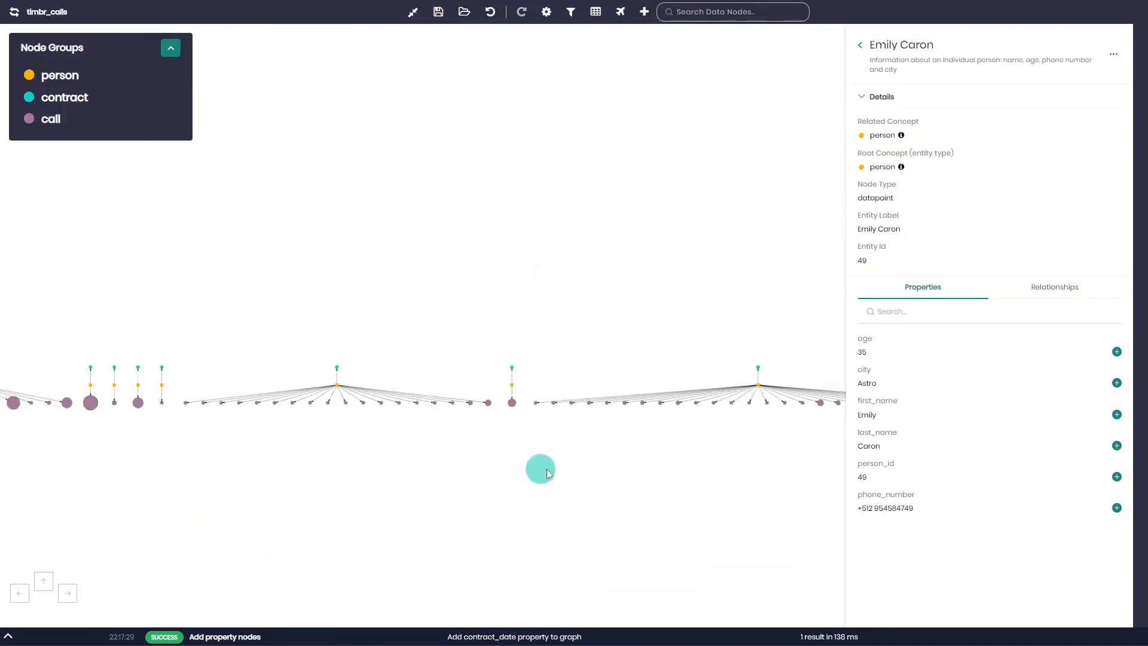
Inspect the call_duration property of the large call node 124, and close its details.
scroll(293, 347, "up", 5)
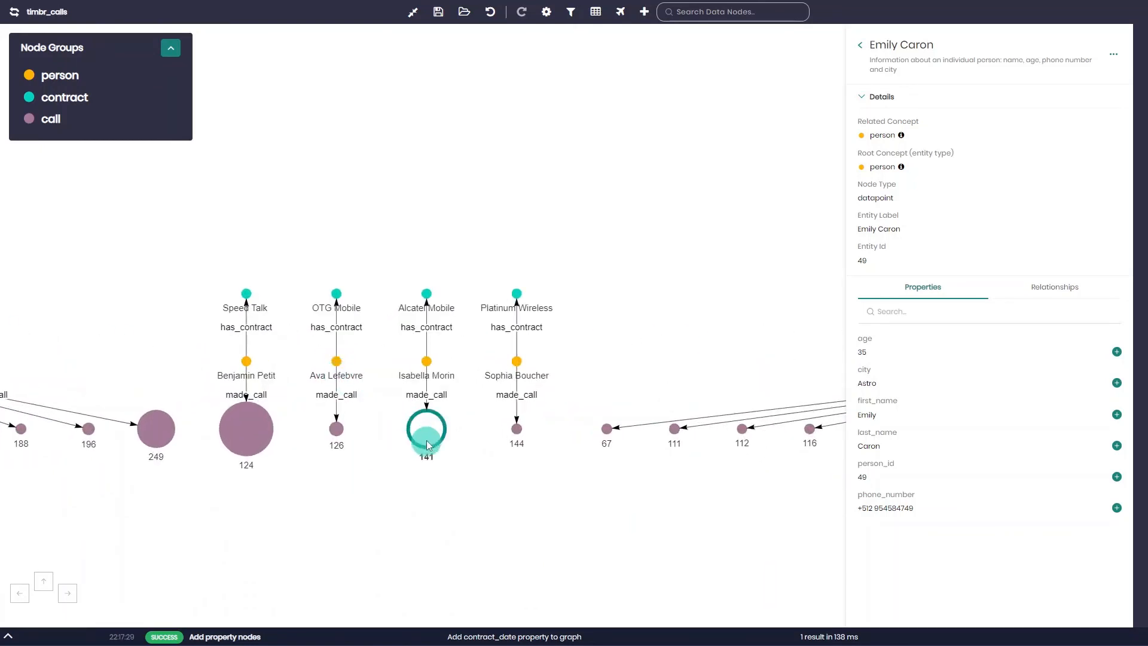
left_click(266, 435)
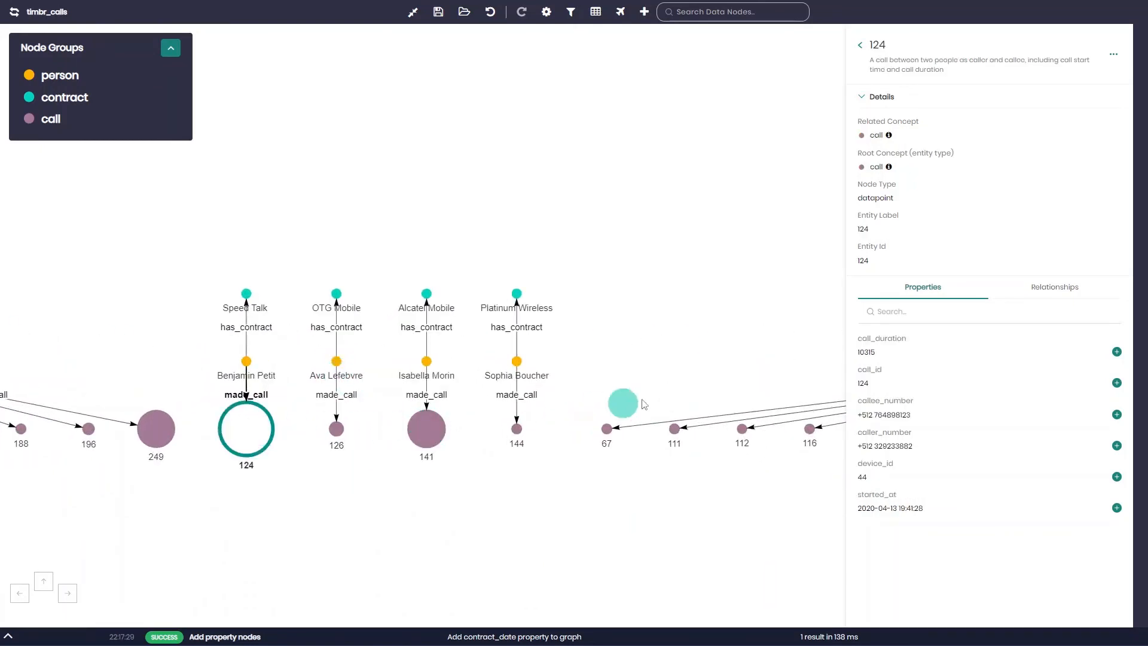
left_click(703, 372)
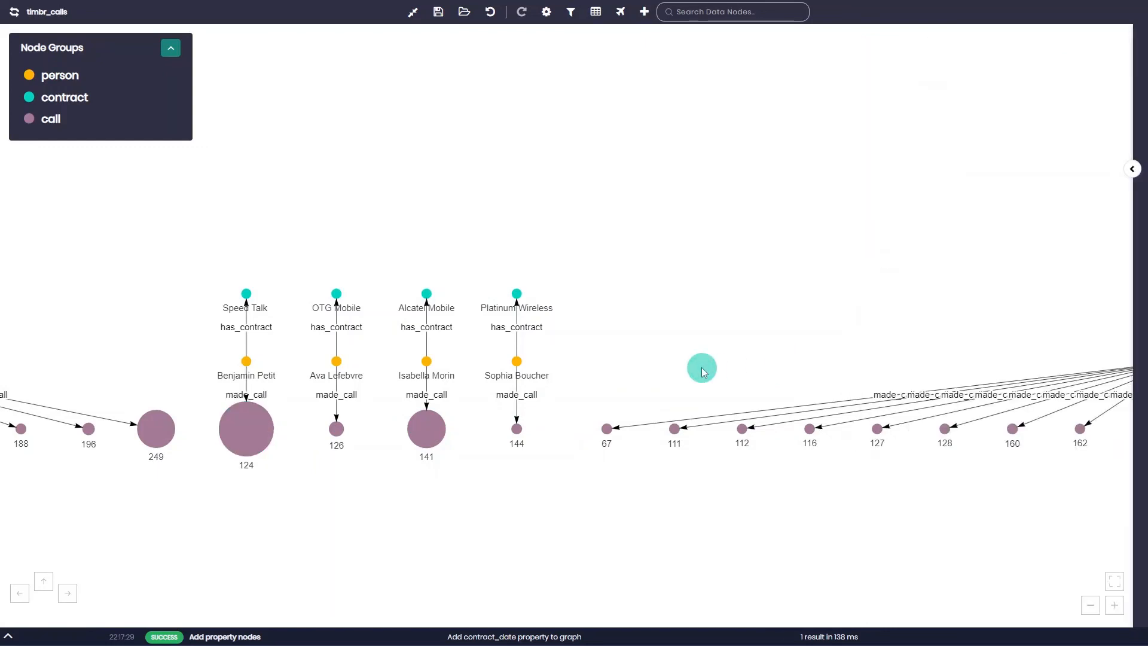